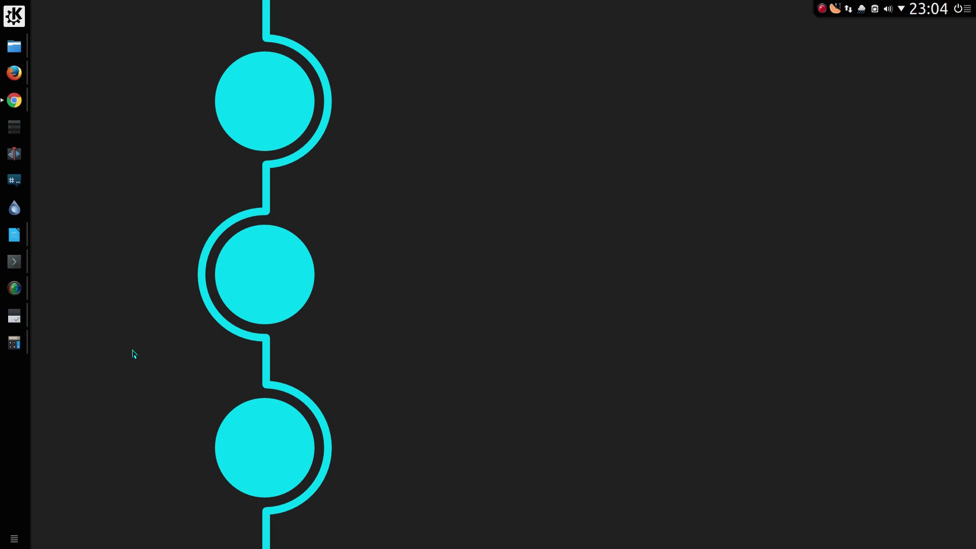
- Launch GtkHash and look at the SHA1 hash of empty text
left_click(14, 342)
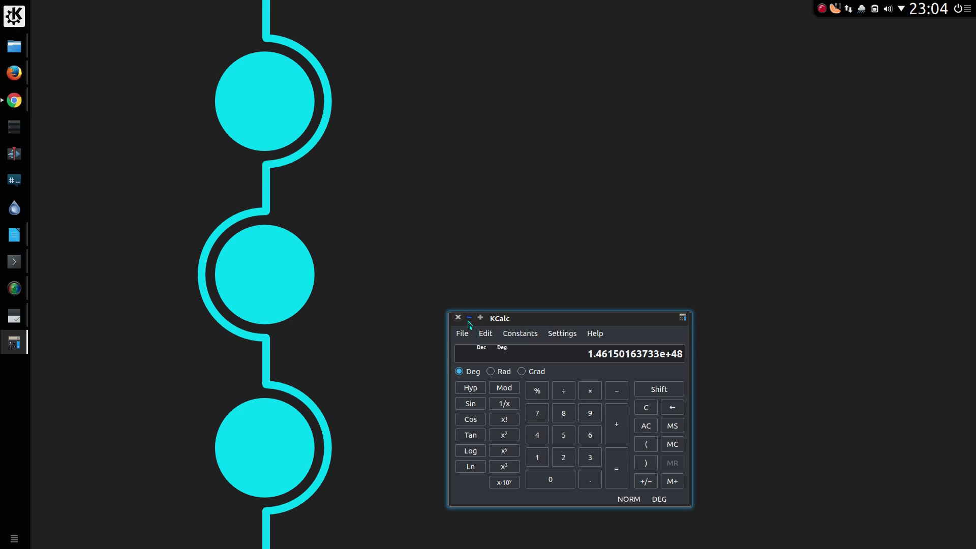
left_click(468, 322)
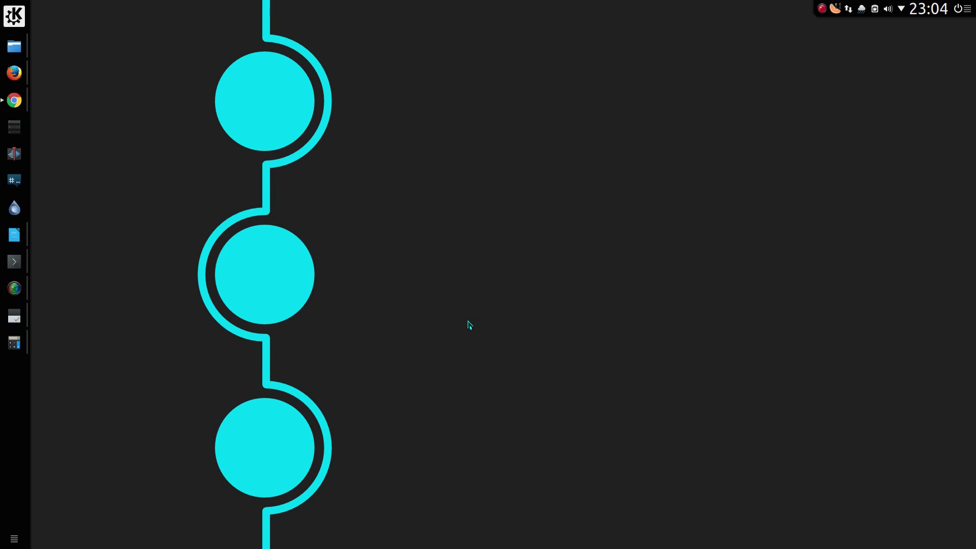
left_click(25, 316)
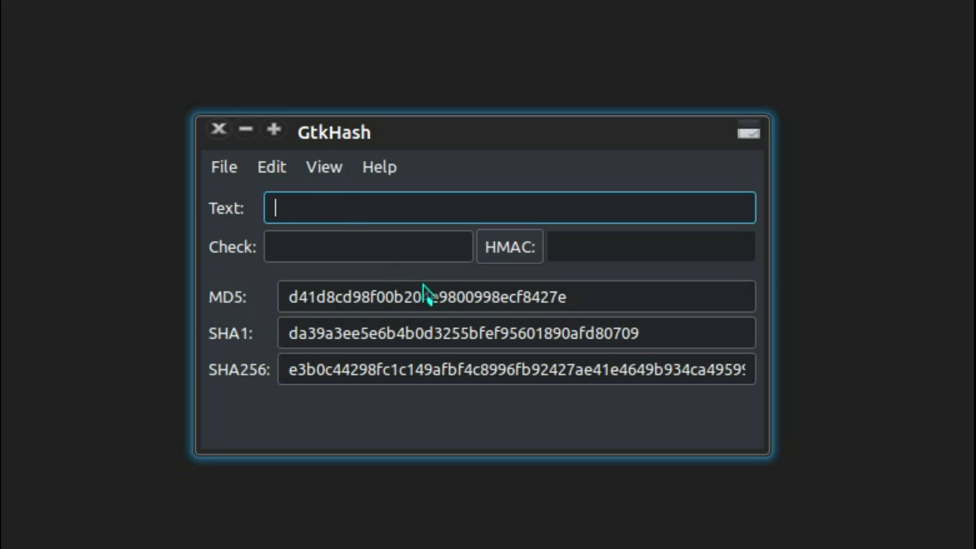
left_click_drag(705, 333, 459, 334)
key("End")
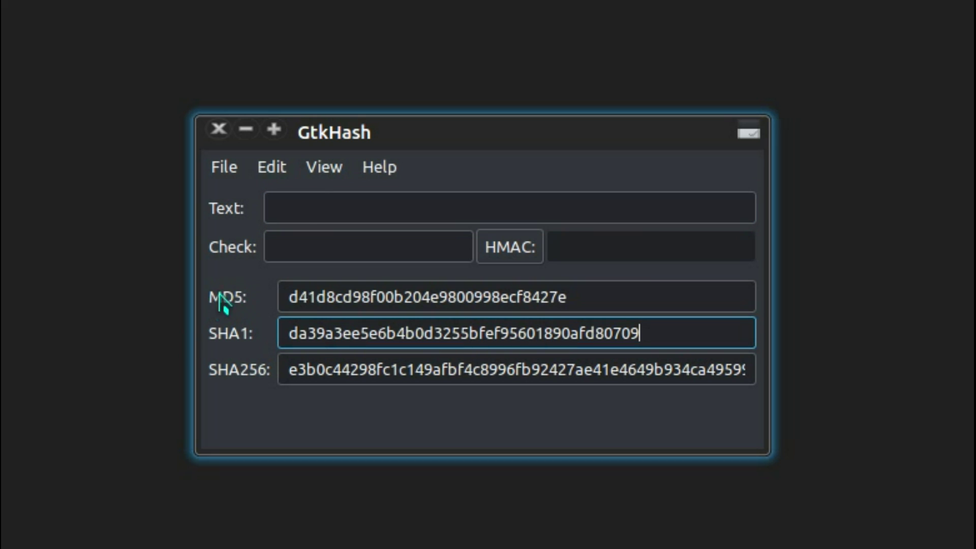
- Hash the text 123, then replace it with abc to compare MD5, SHA1 and SHA256
left_click(331, 208)
type("1")
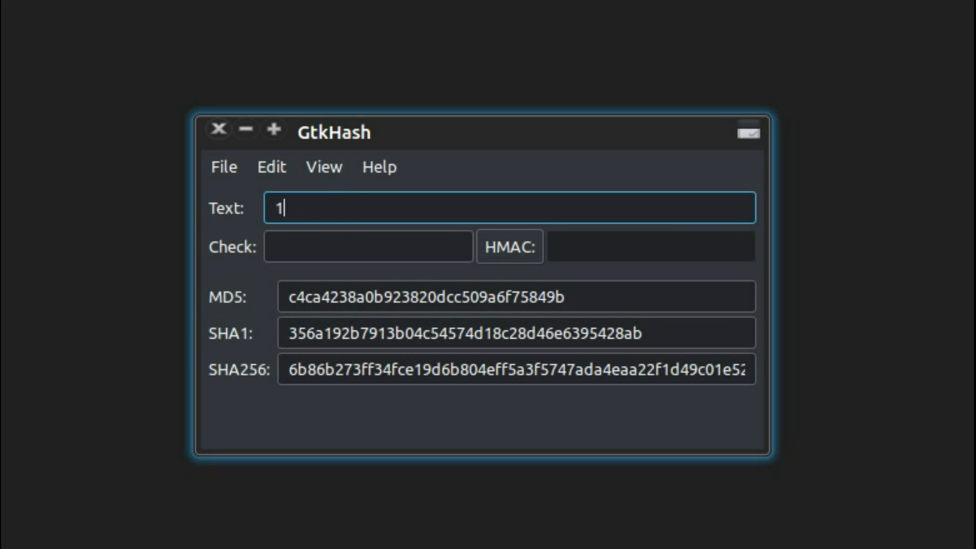
type("2")
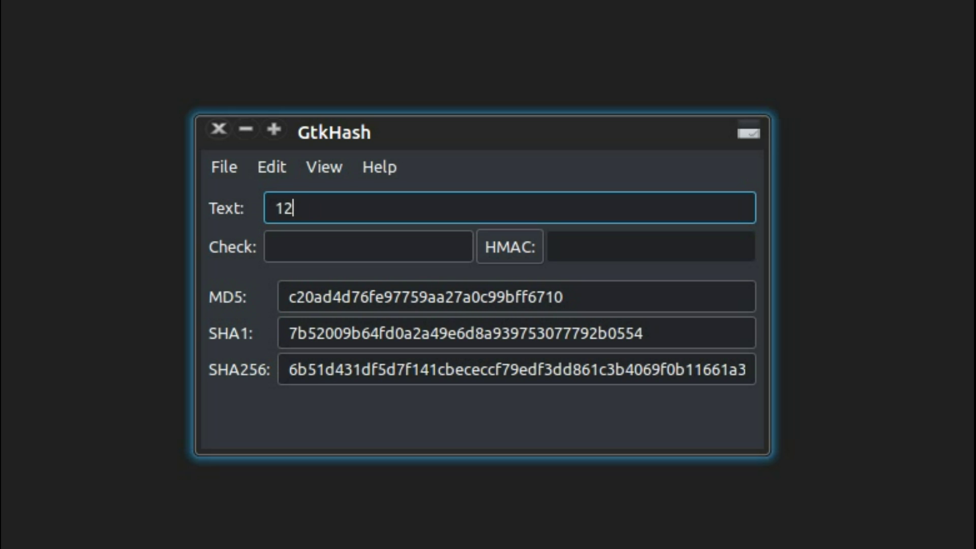
type("3")
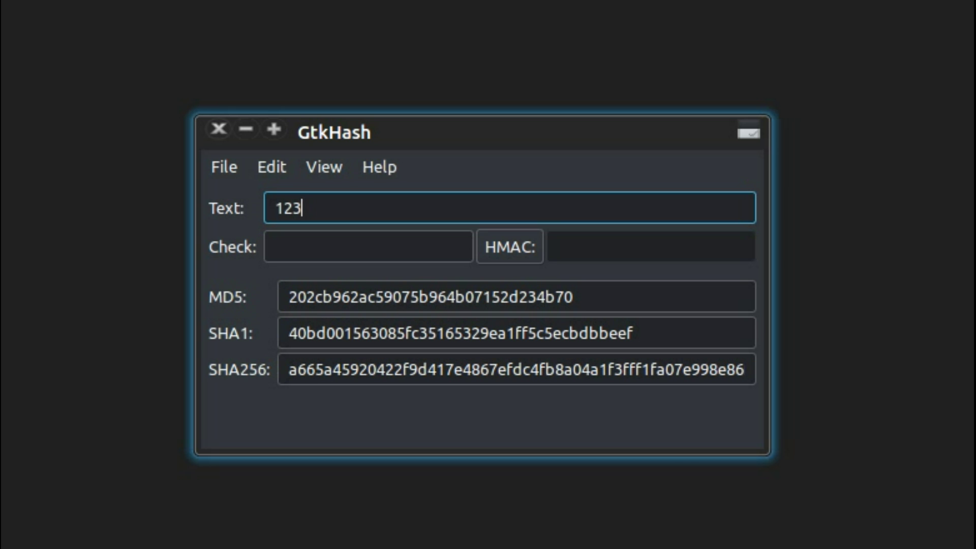
left_click_drag(682, 331, 295, 333)
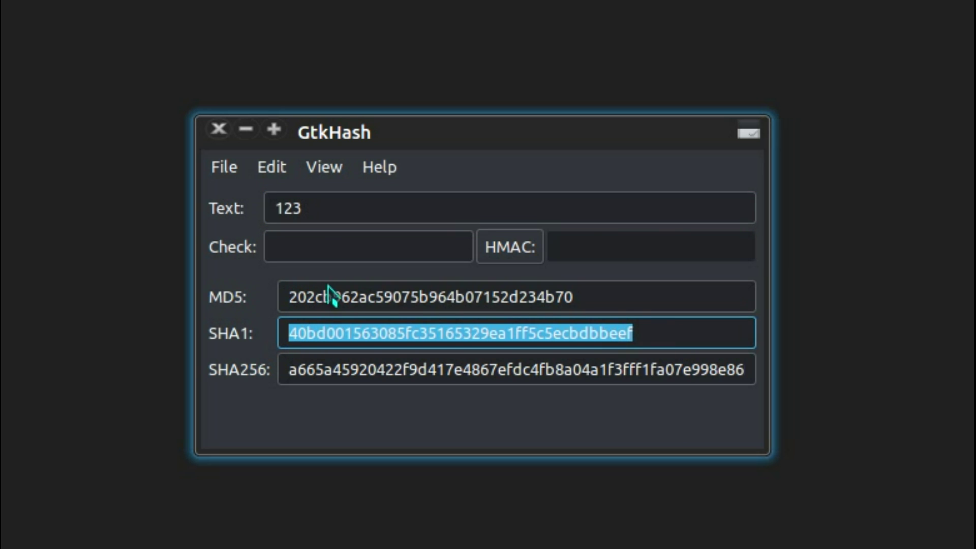
left_click(351, 332)
left_click_drag(327, 207, 235, 203)
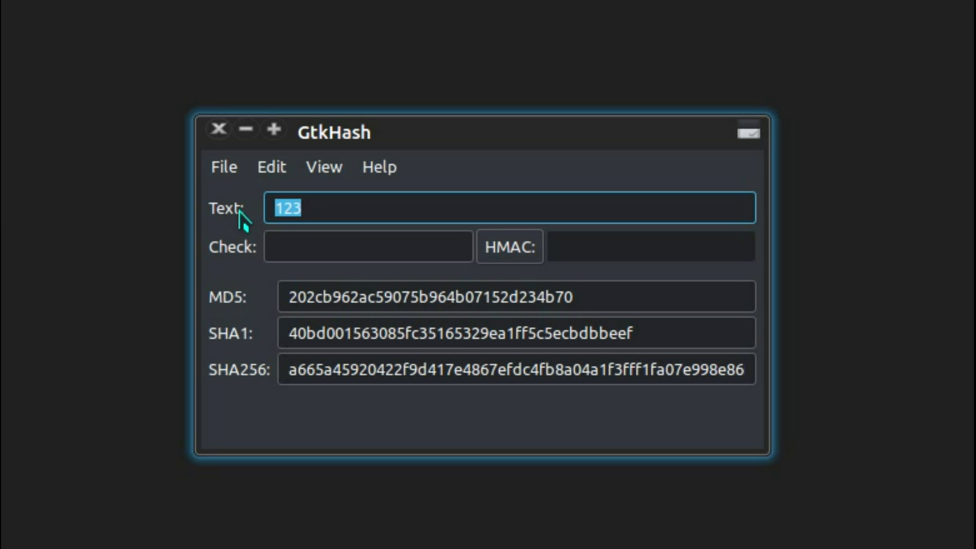
type("abc")
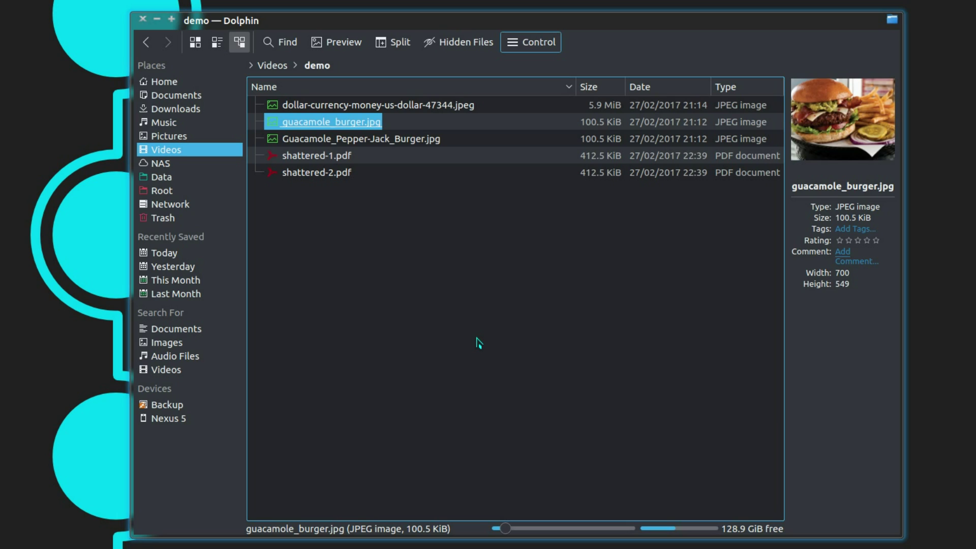
- Open a cleared terminal panel in the demo folder and run sha1sum on guacamole_burger.jpg
key("F4")
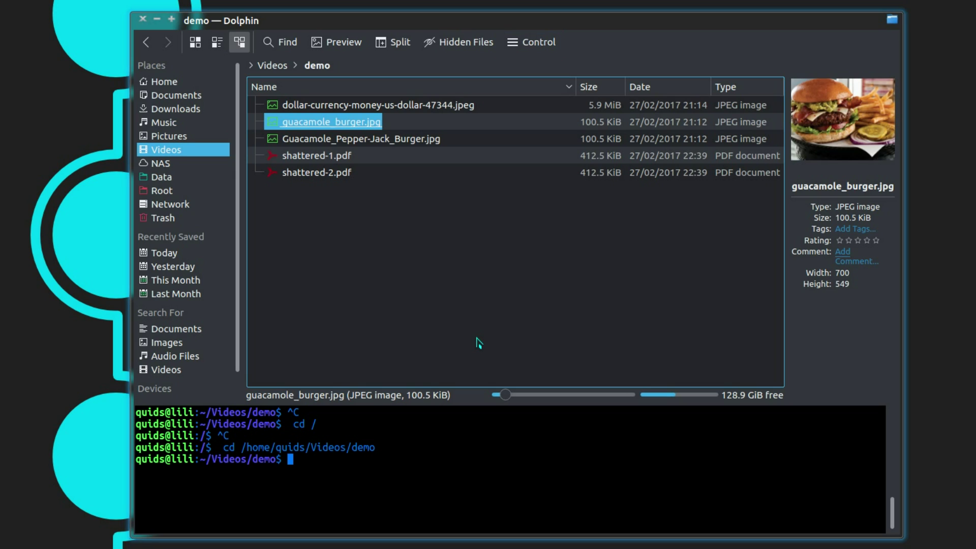
key("ctrl+l")
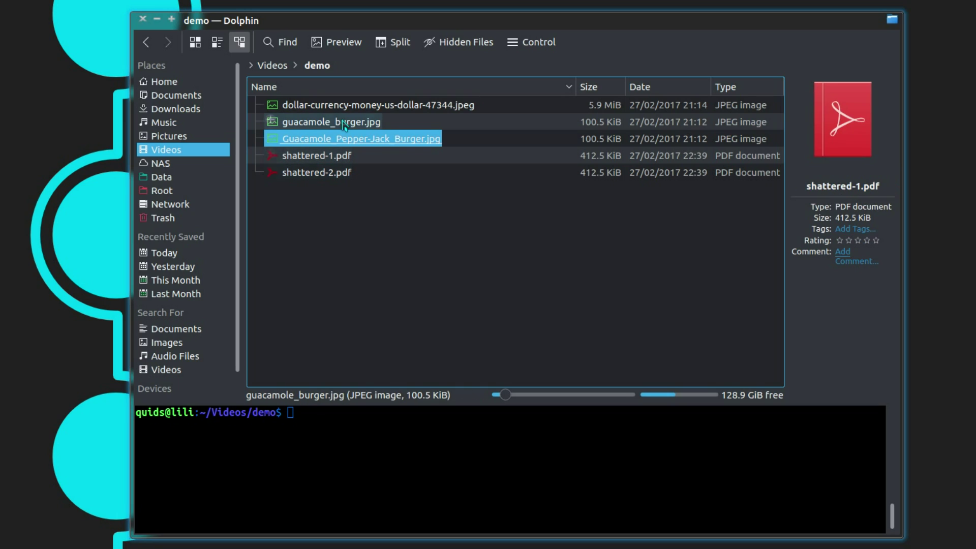
left_click(400, 444)
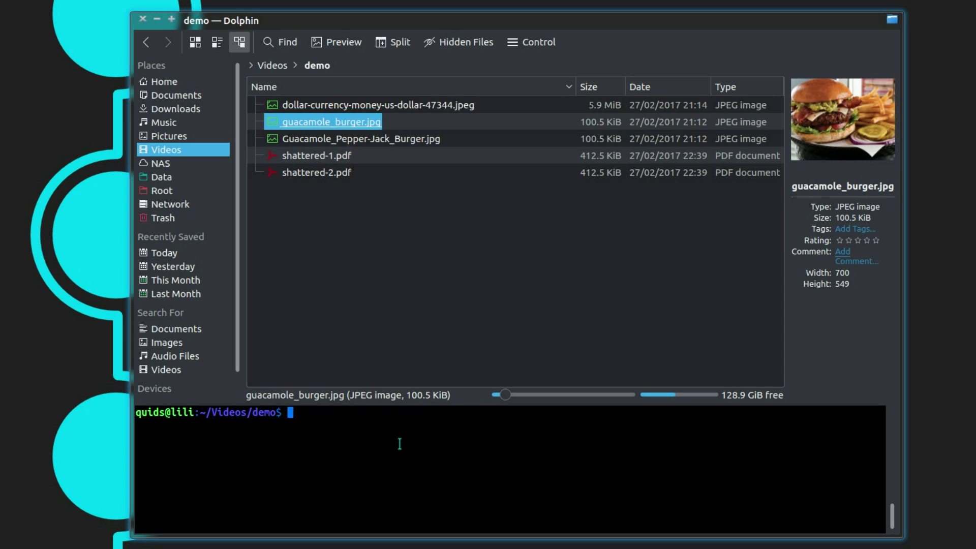
type("sha1sum gu")
key("Tab")
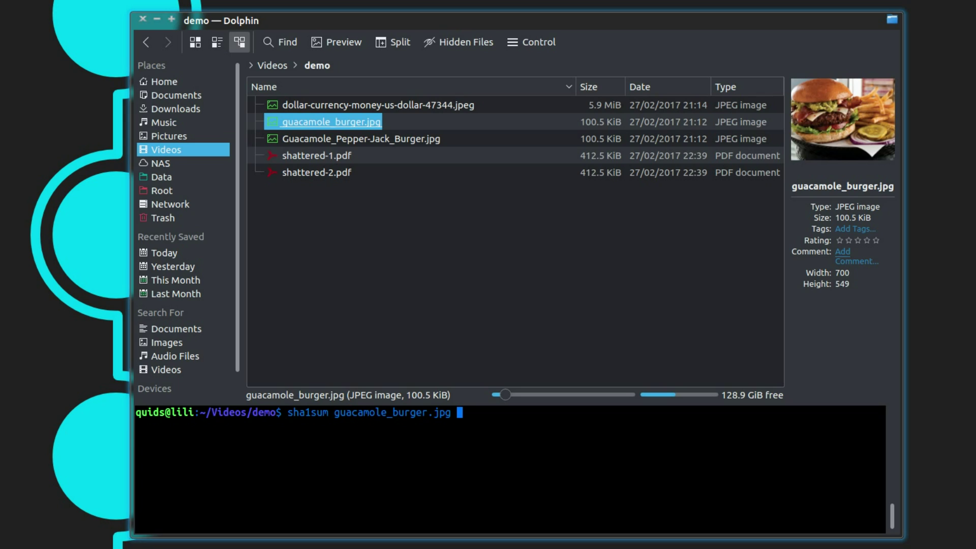
key("Return")
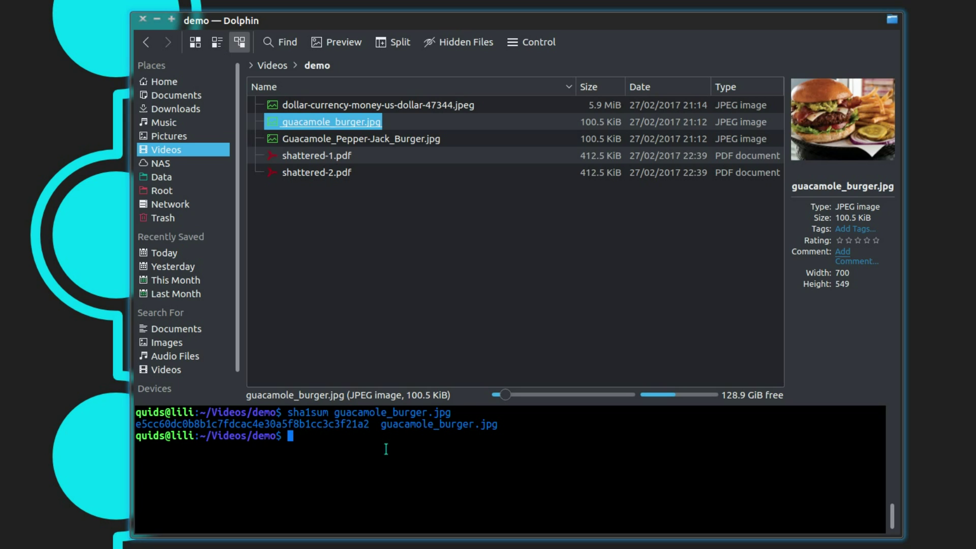
- Run sha1sum on Guacamole_Pepper-Jack_Burger.jpg and compare it with guacamole_burger.jpg in the list
type("sha1sum G")
key("Tab")
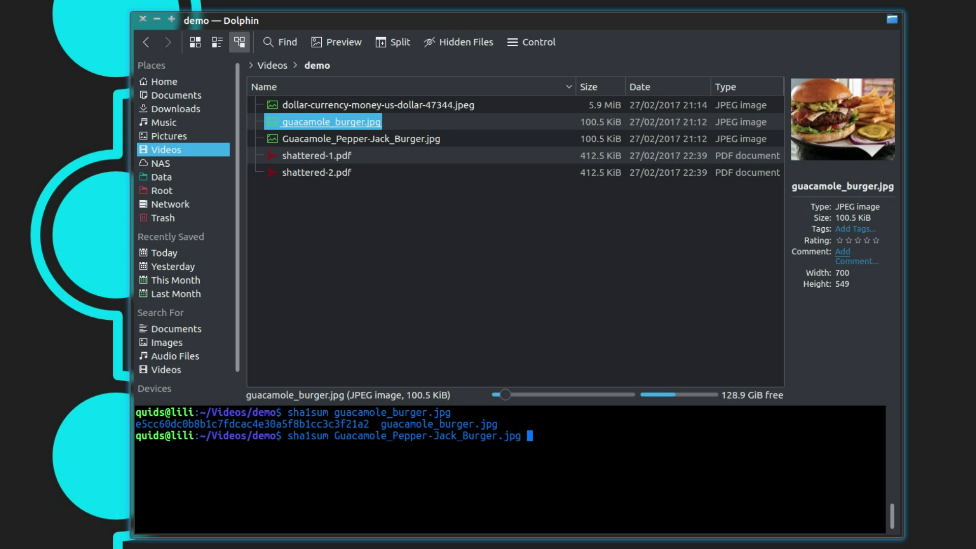
key("Return")
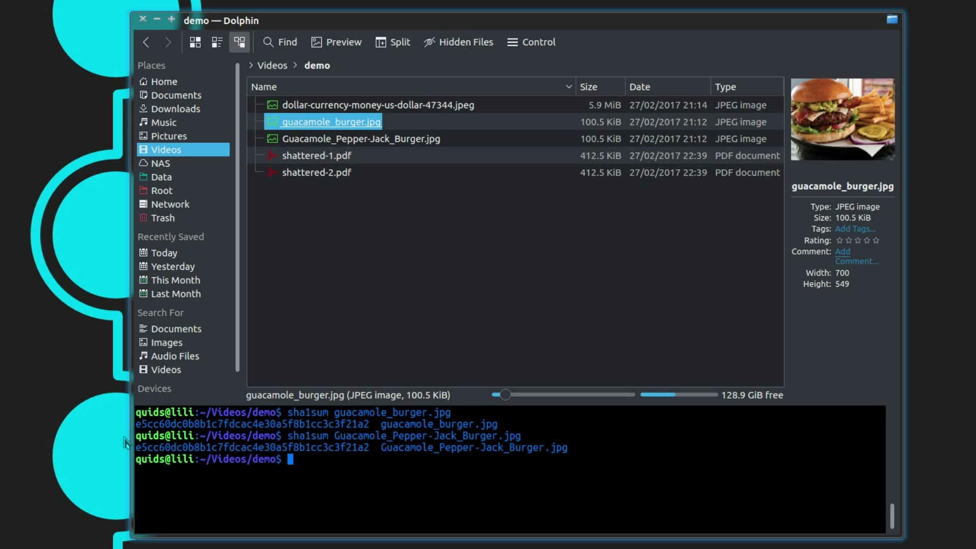
left_click(389, 144)
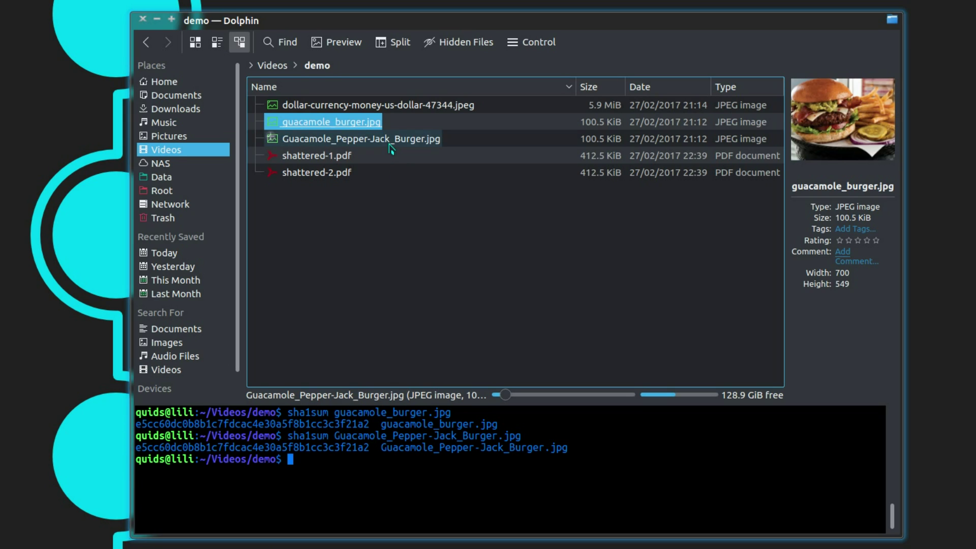
left_click(377, 124)
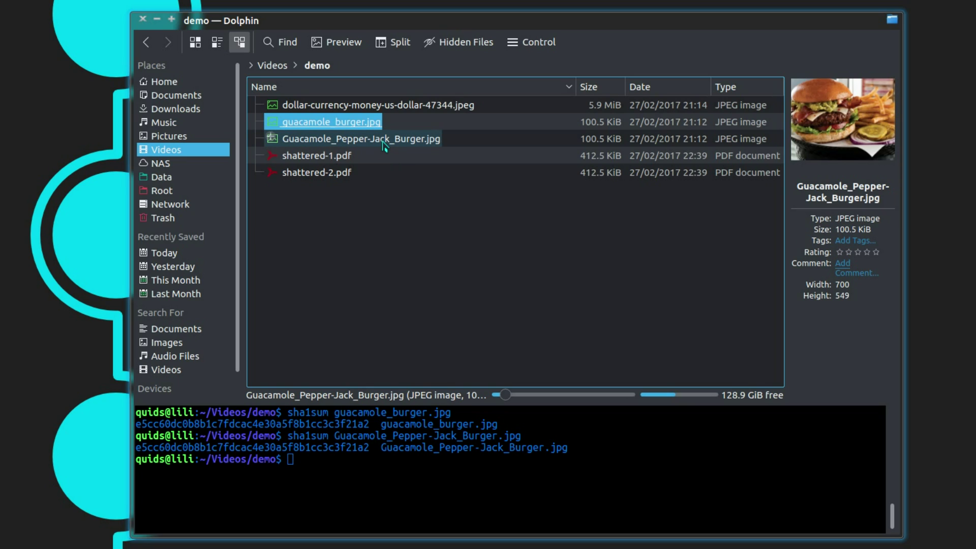
- Run sha1sum on dollar-currency-money-us-dollar-47344.jpeg and browse the image files in the list
type("sha1sum dollar-currency-money-us-dollar-47344.jpeg")
key("Return")
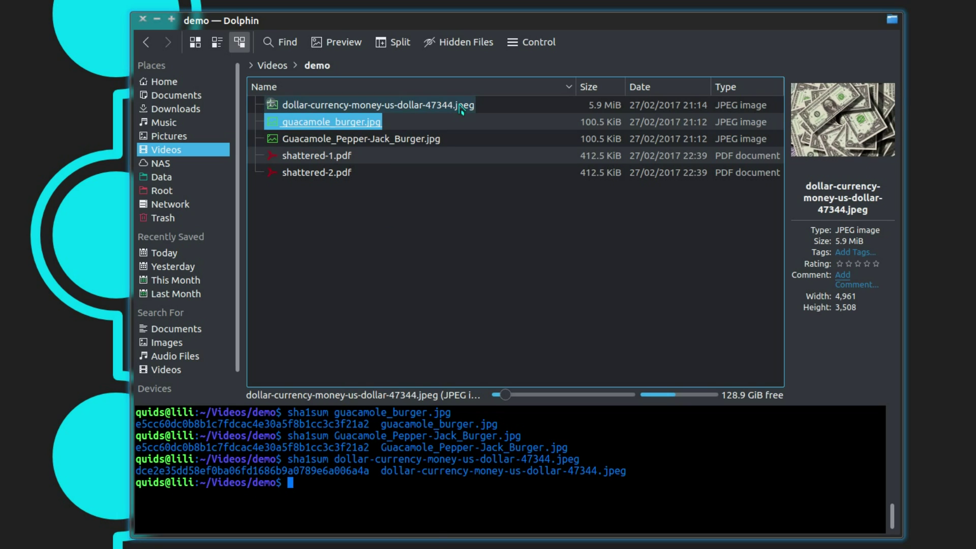
left_click(454, 107)
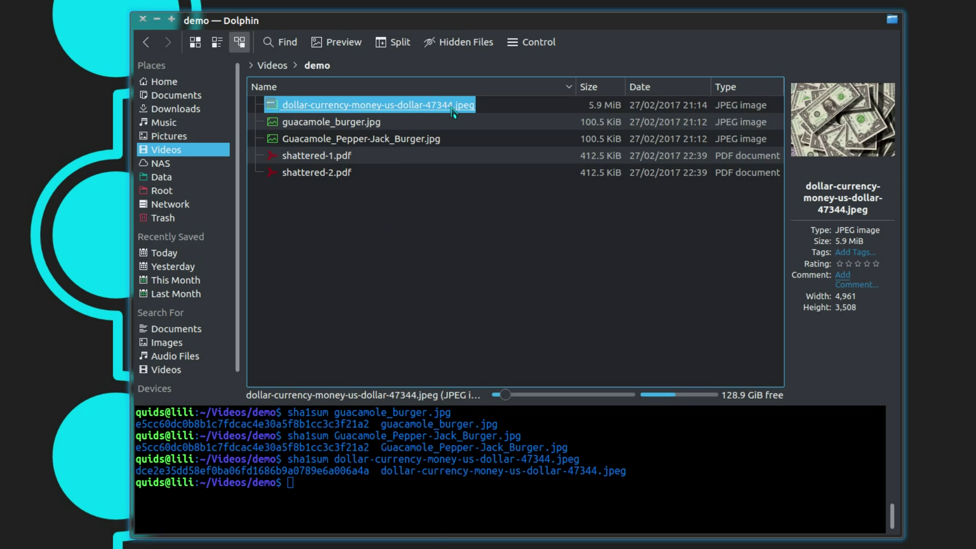
key("Down")
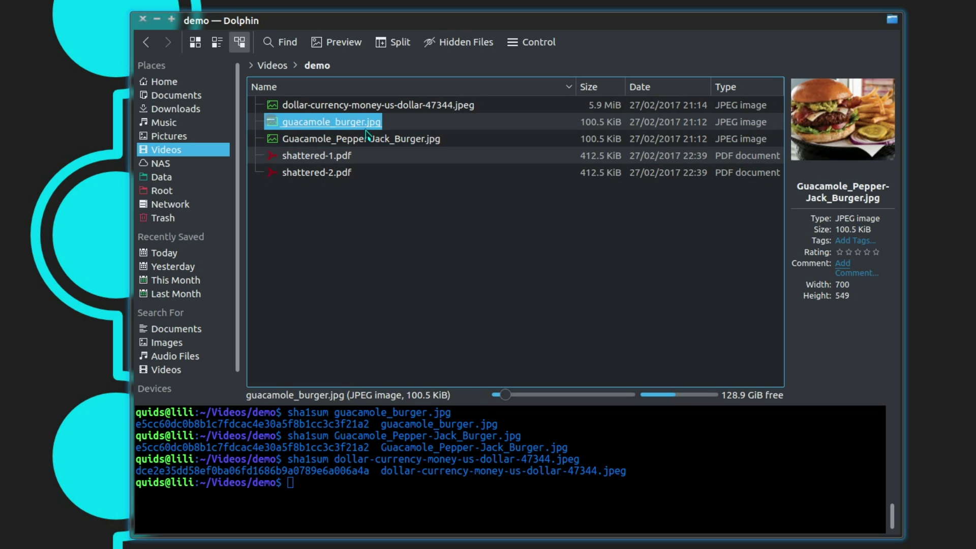
key("Down")
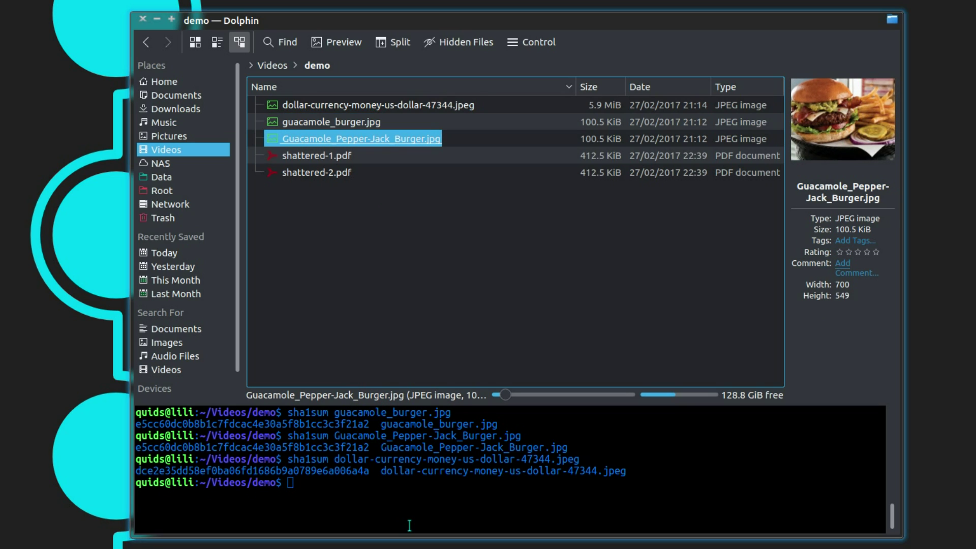
- Clear the terminal and run sha1sum on shattered-1.pdf and shattered-2.pdf
left_click(392, 502)
key("ctrl+l")
type("sha1sum shattered-")
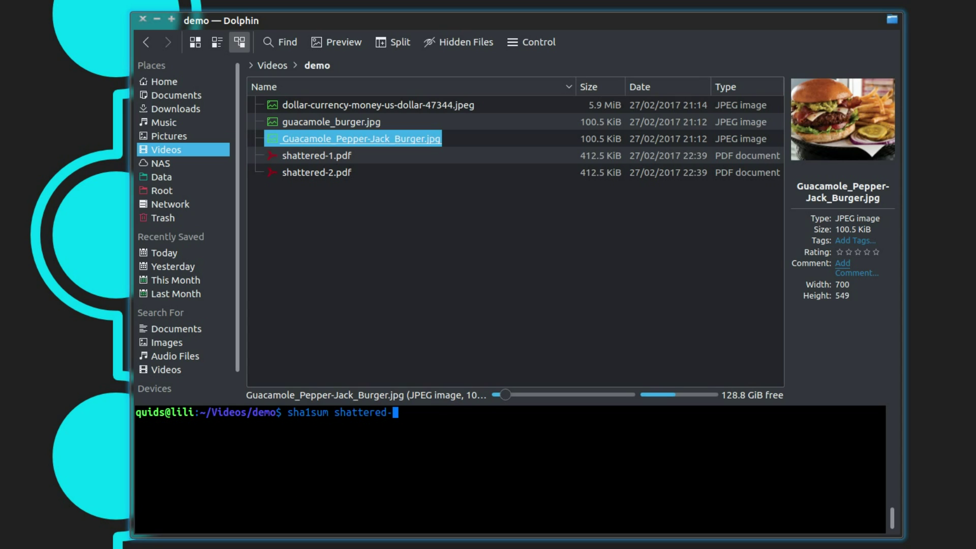
type("1.pdf")
key("Return")
type("sha1sum shattered-2.pdf")
key("Return")
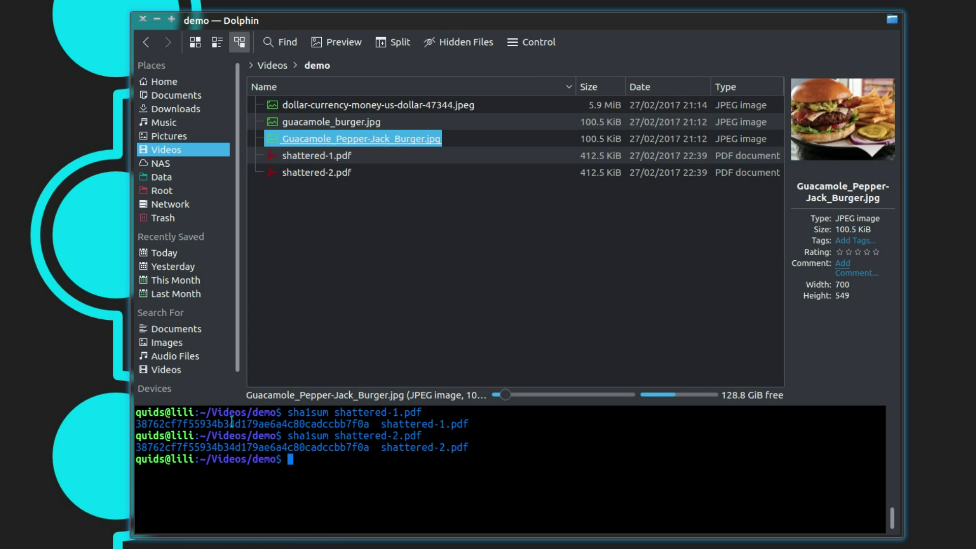
left_click(349, 160)
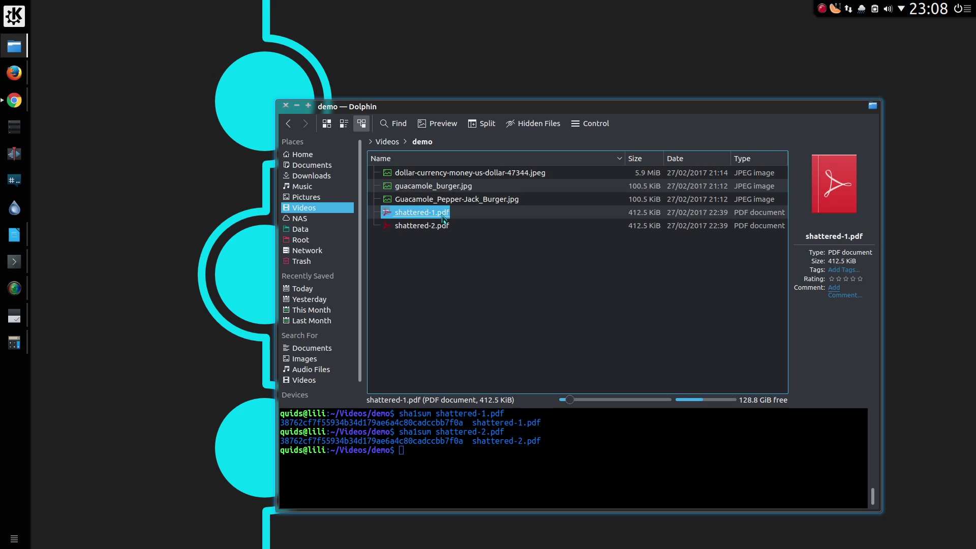
left_click(345, 172)
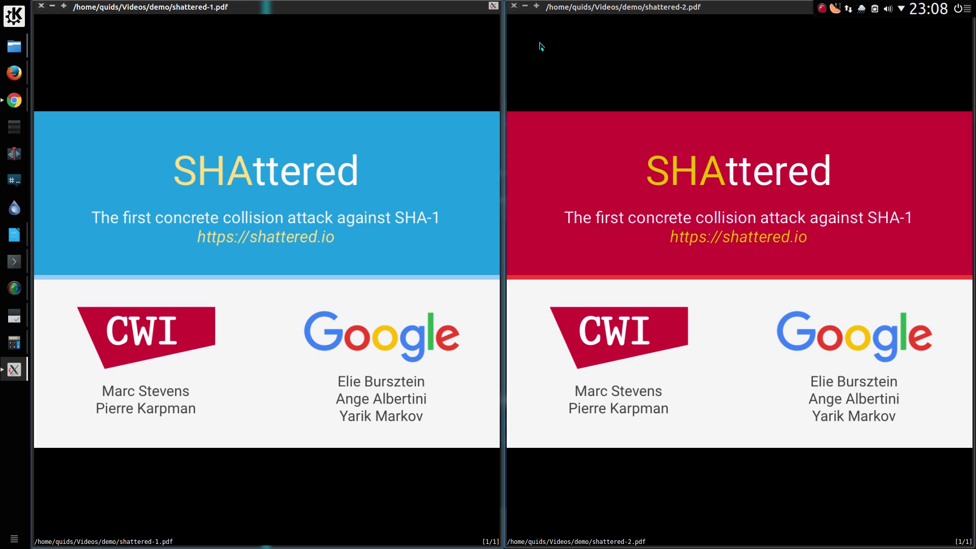
left_click(514, 6)
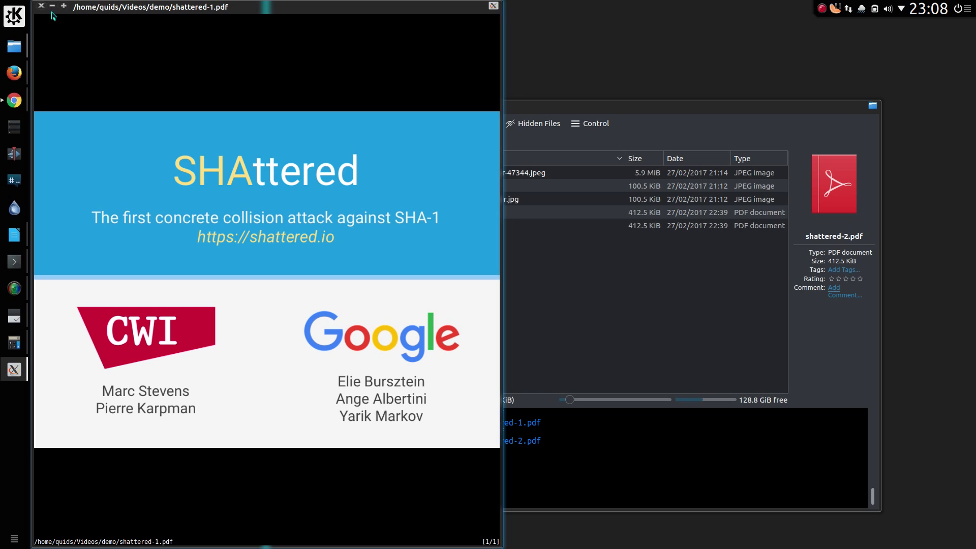
left_click(41, 6)
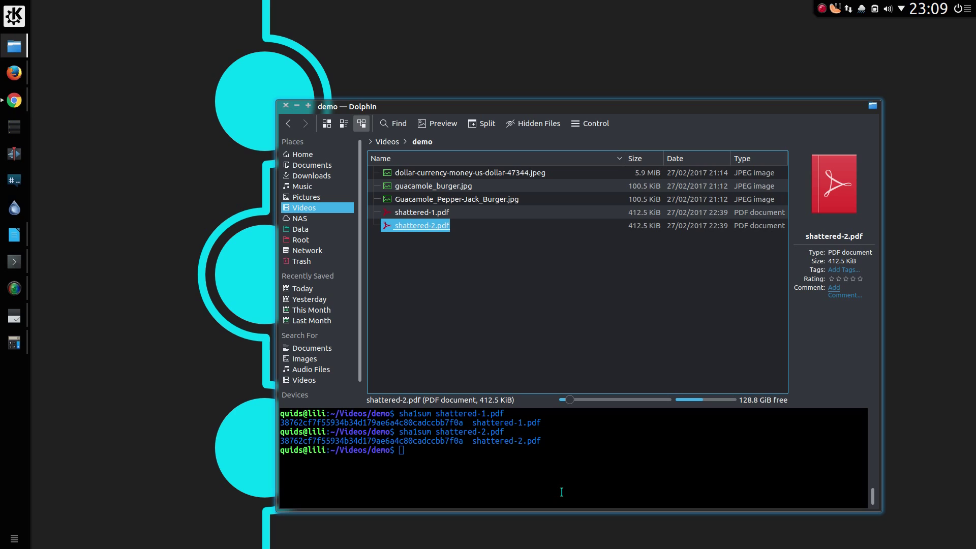
- Bring up the context menu for shattered-1.pdf, then dismiss it
left_click(428, 212)
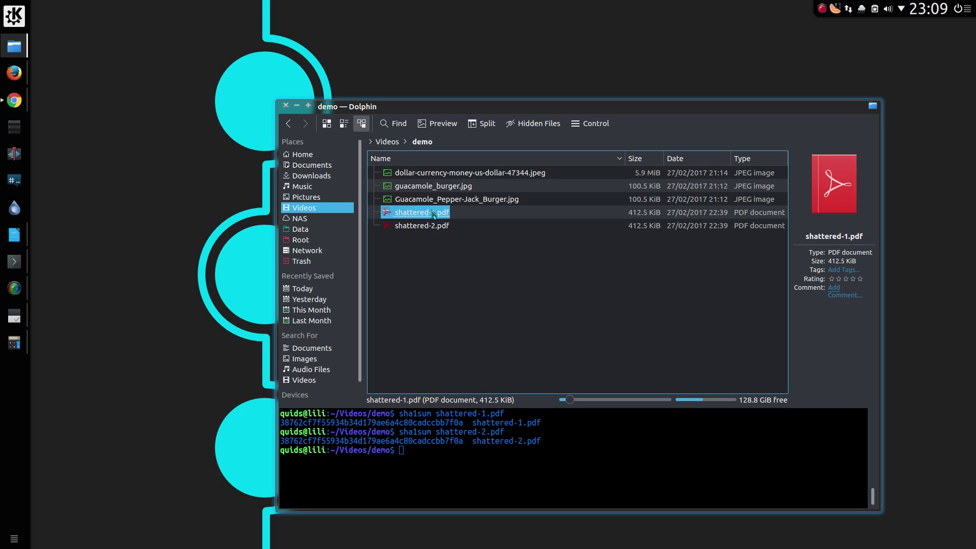
right_click(431, 213)
mouse_move(483, 289)
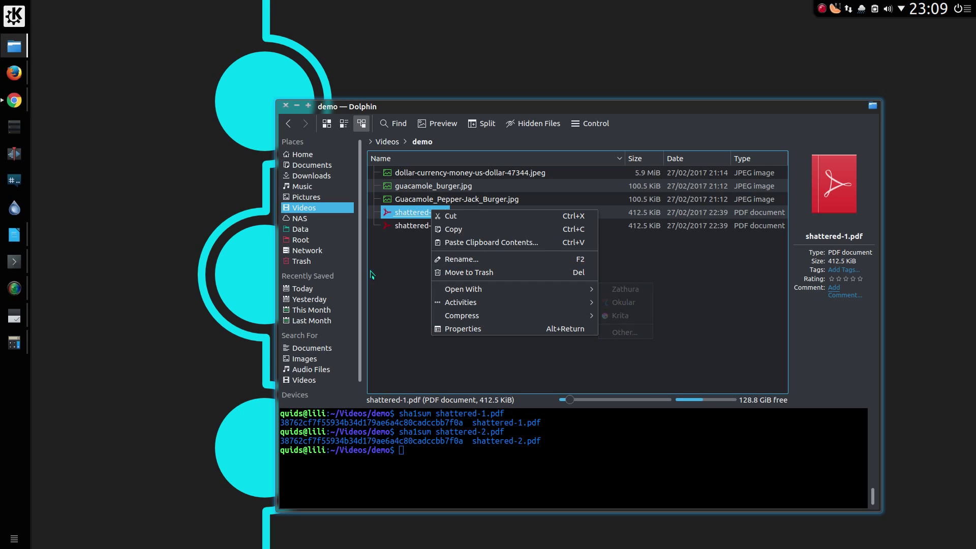
left_click(402, 277)
- Launch Kate and drop shattered-1.pdf into it to open the raw file
key("super")
type("k")
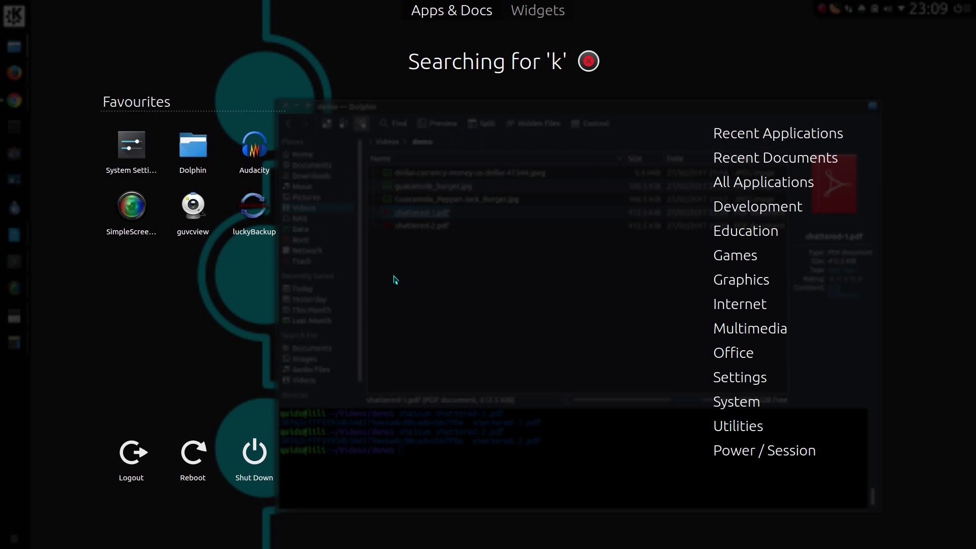
type("ate")
left_click(372, 159)
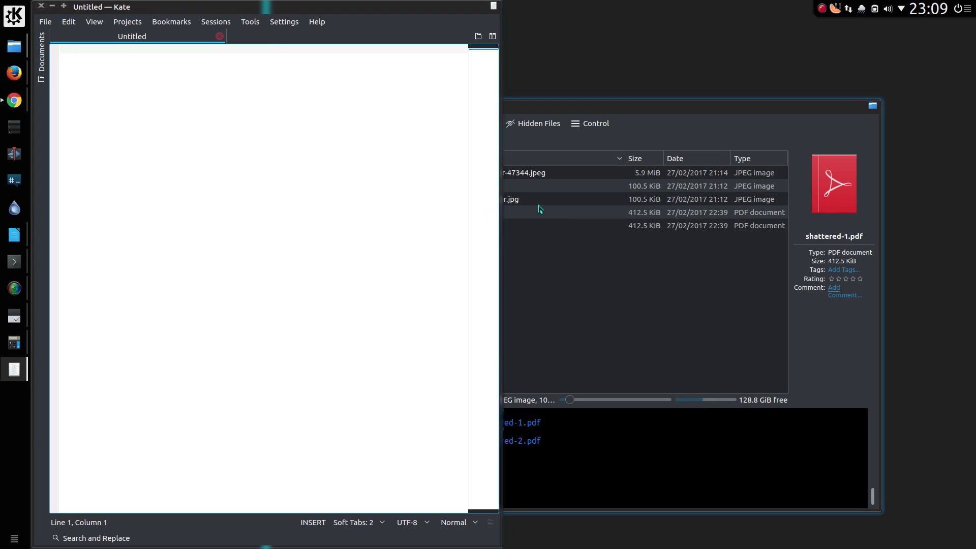
left_click_drag(422, 212, 181, 179)
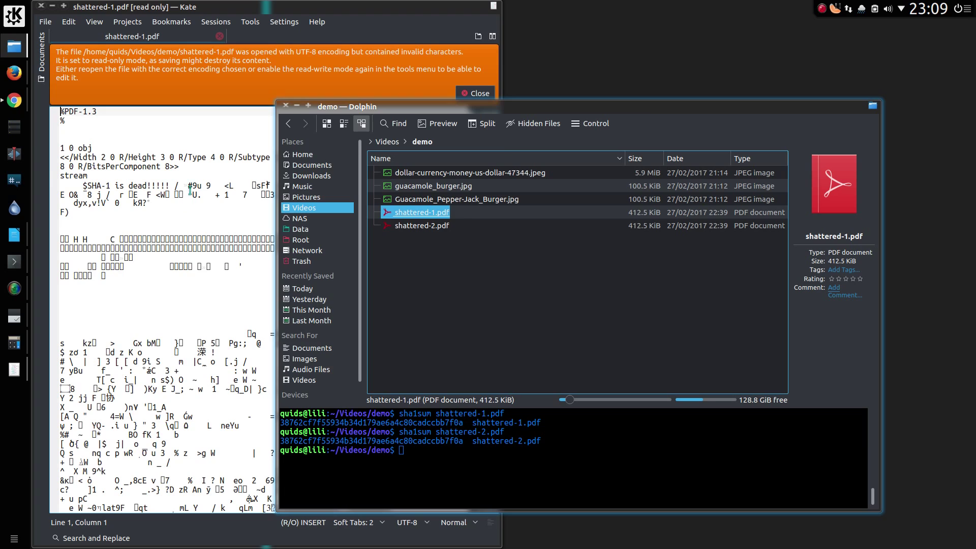
- Scroll through shattered-1.pdf's garbled binary contents using the minimap
left_click(202, 314)
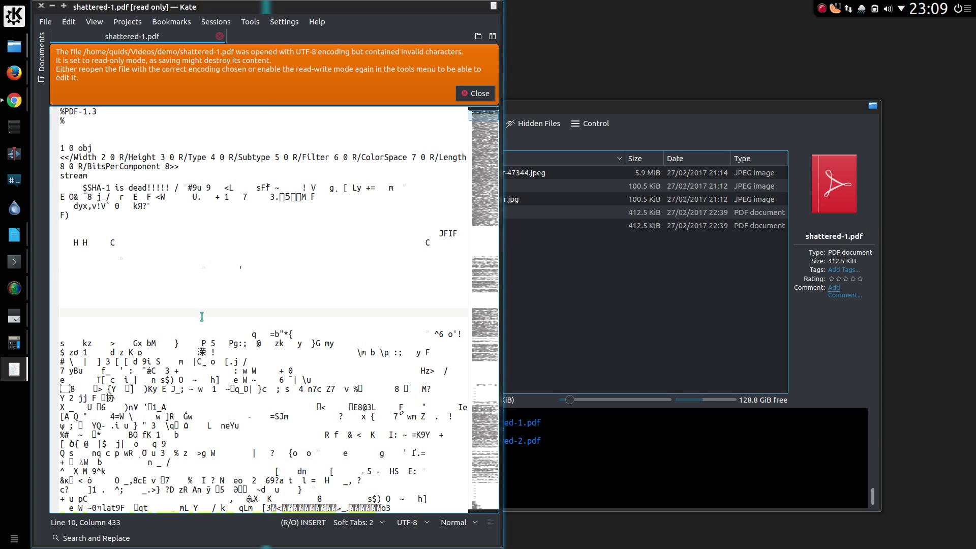
scroll(235, 330, "down", 5)
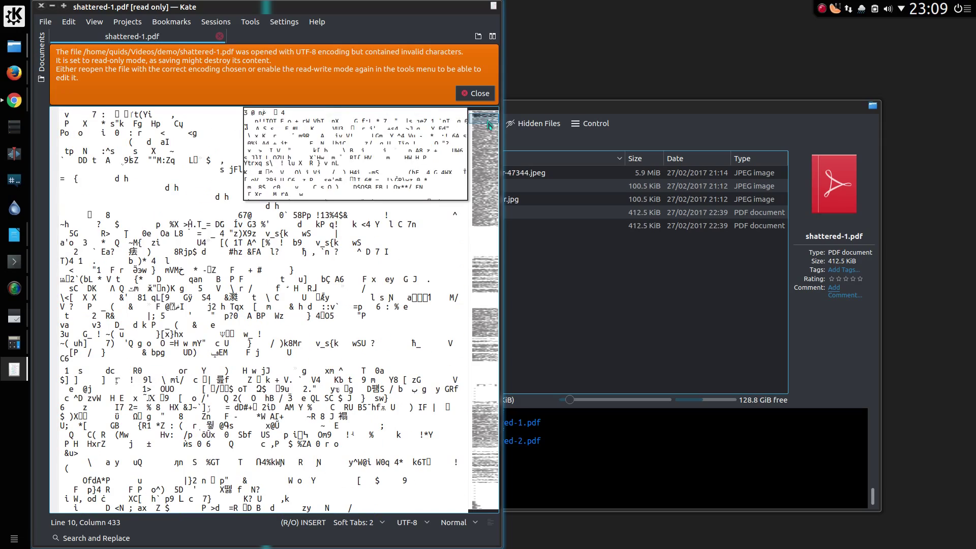
left_click(488, 142)
left_click_drag(488, 142, 488, 189)
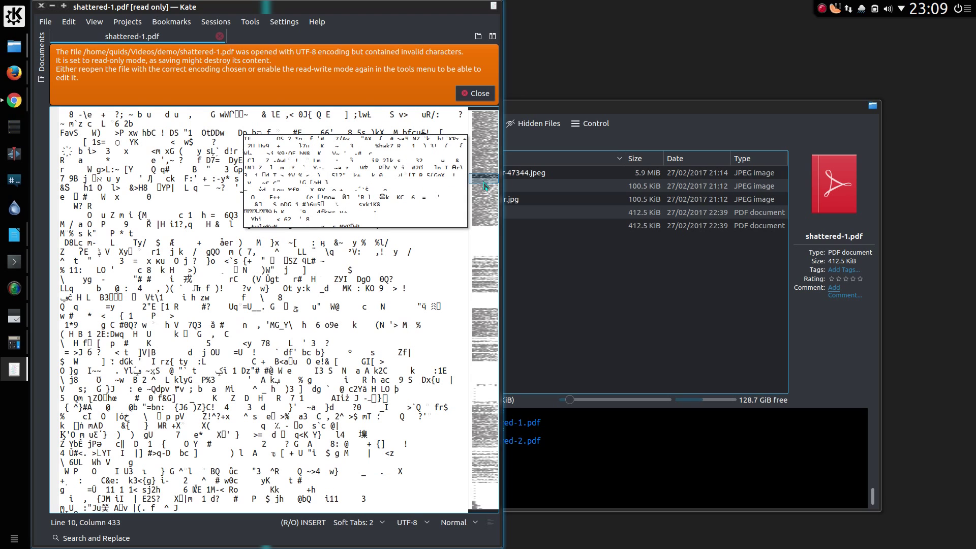
left_click_drag(485, 186, 479, 371)
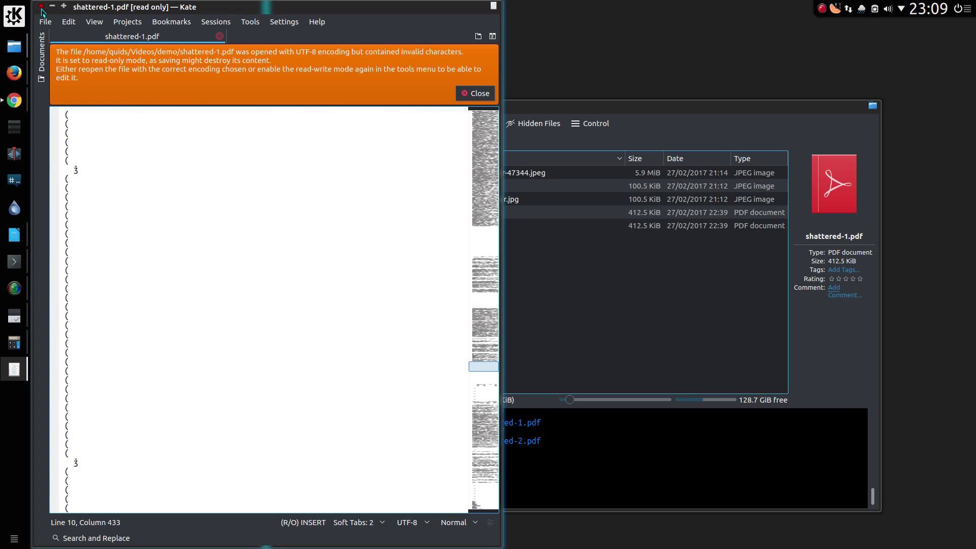
- Close Kate and run sha256sum on shattered-1.pdf and shattered-2.pdf in the terminal
left_click(41, 6)
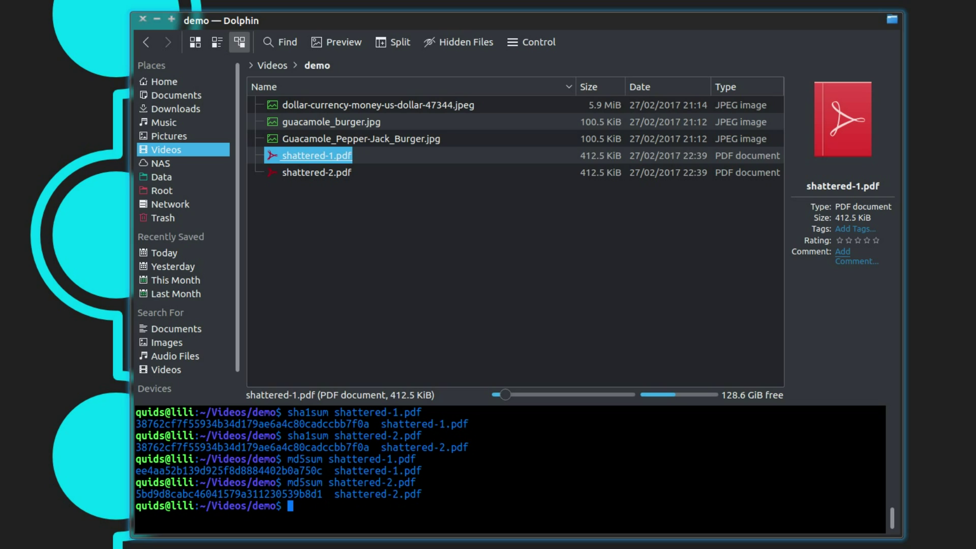
type("sha256sum")
type("shattered-1.pdf")
key("Return")
type("sha256sum shattered-2.pdf")
key("Return")
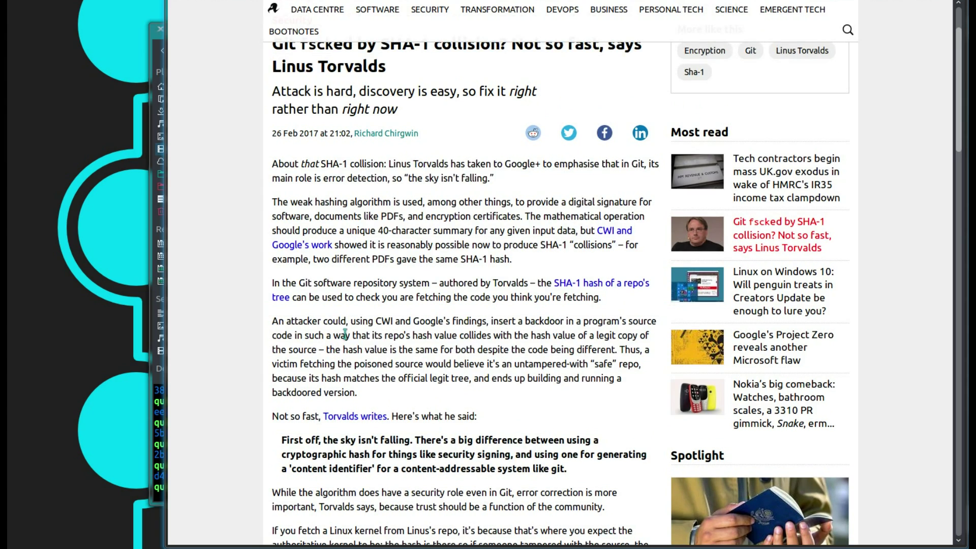
scroll(354, 335, "up", 3)
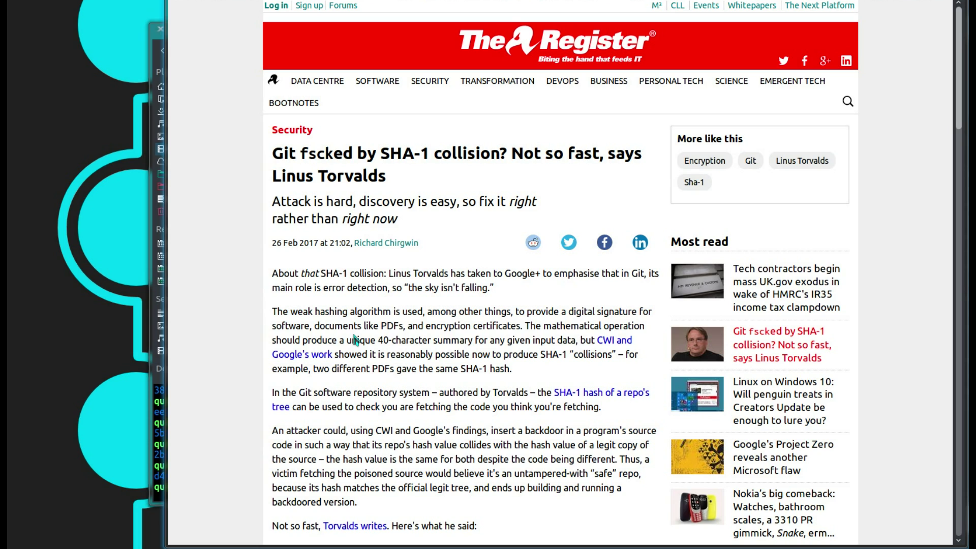
scroll(355, 339, "down", 6)
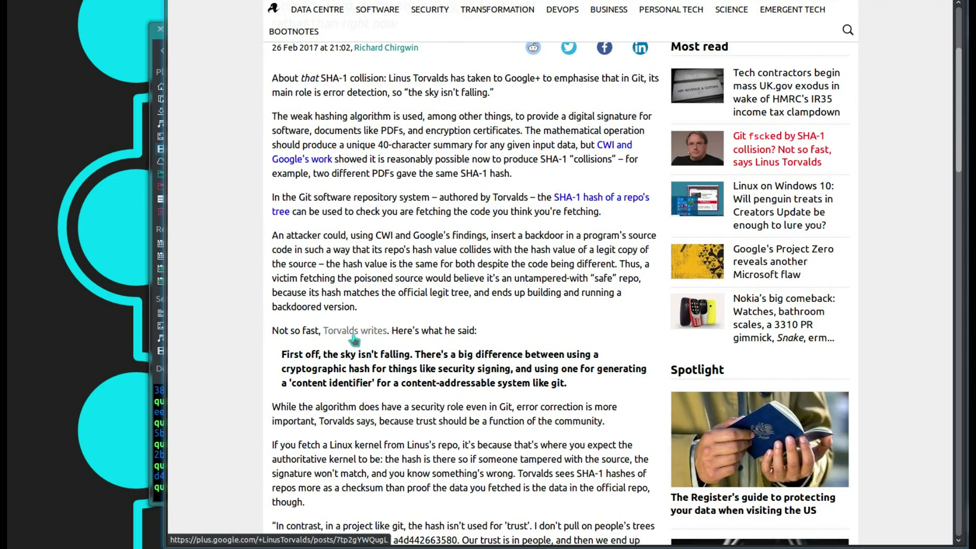